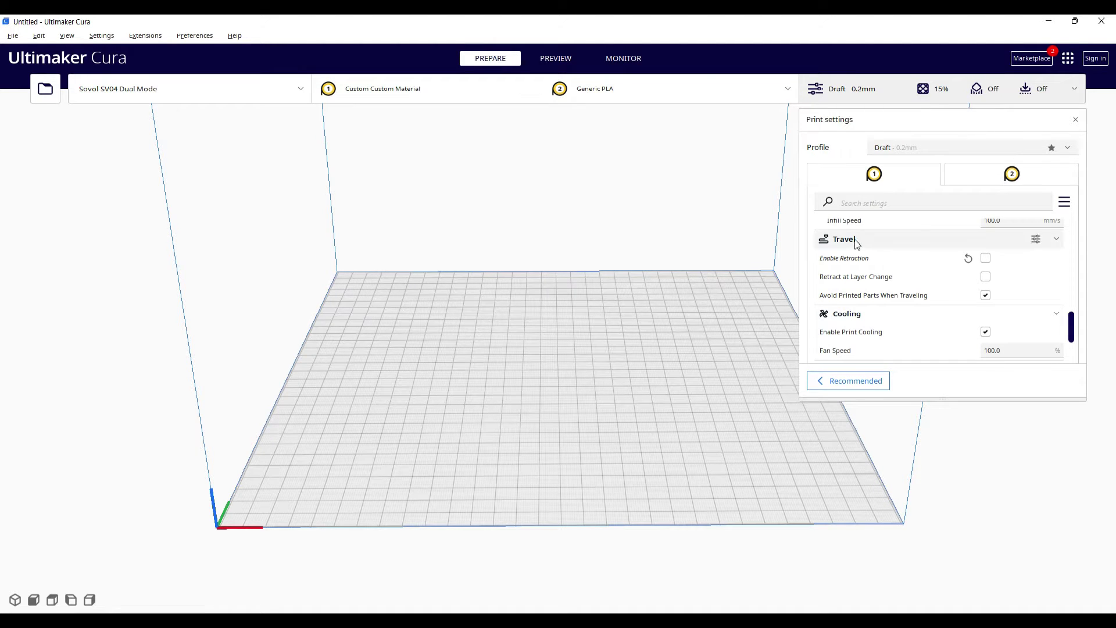
Step: Enable retraction in the first extruder's travel settings and review the descriptions of the related travel options
mouse_move(855, 261)
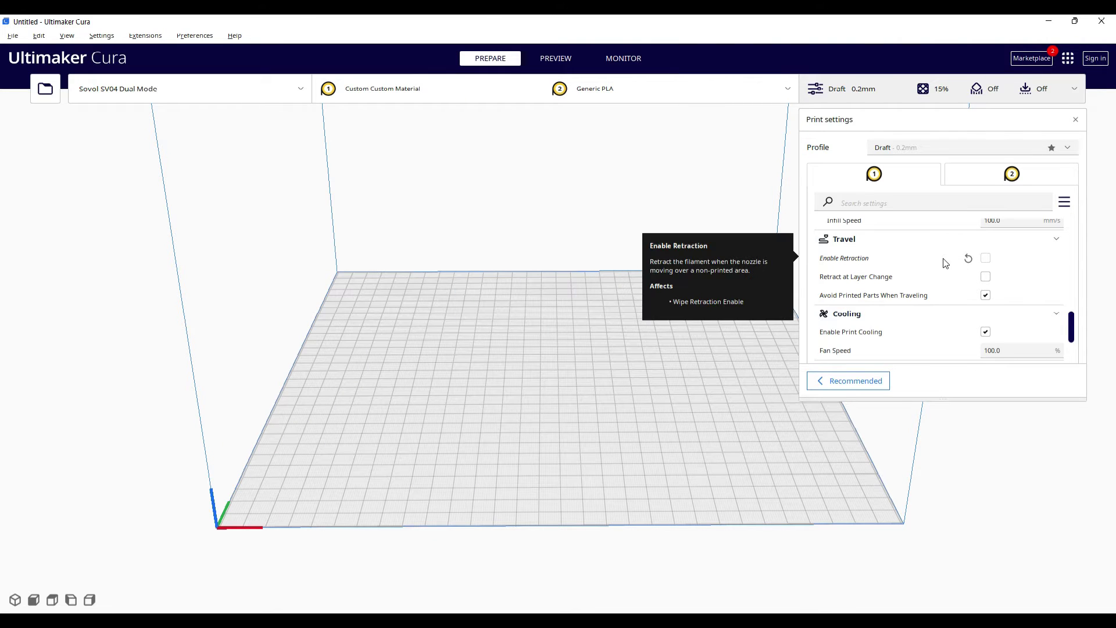
left_click(985, 260)
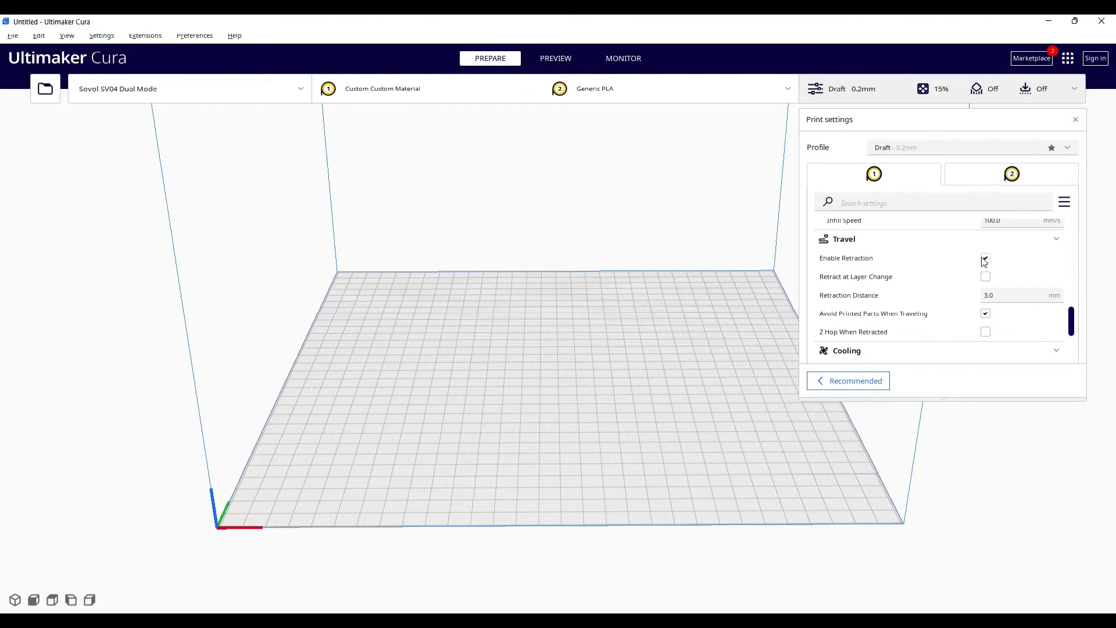
mouse_move(882, 283)
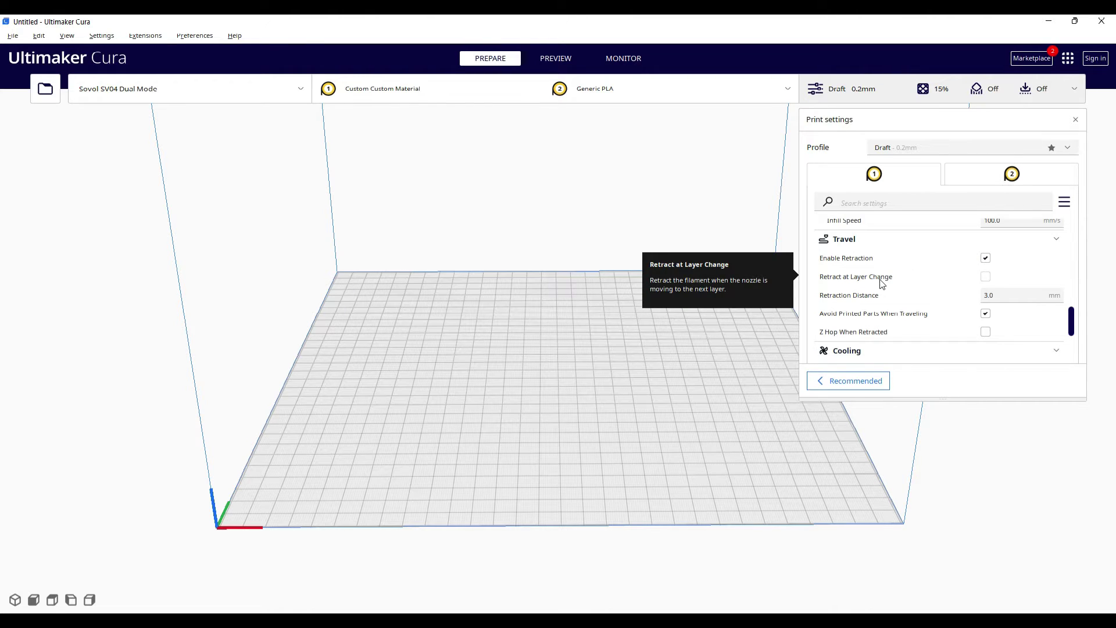
mouse_move(888, 305)
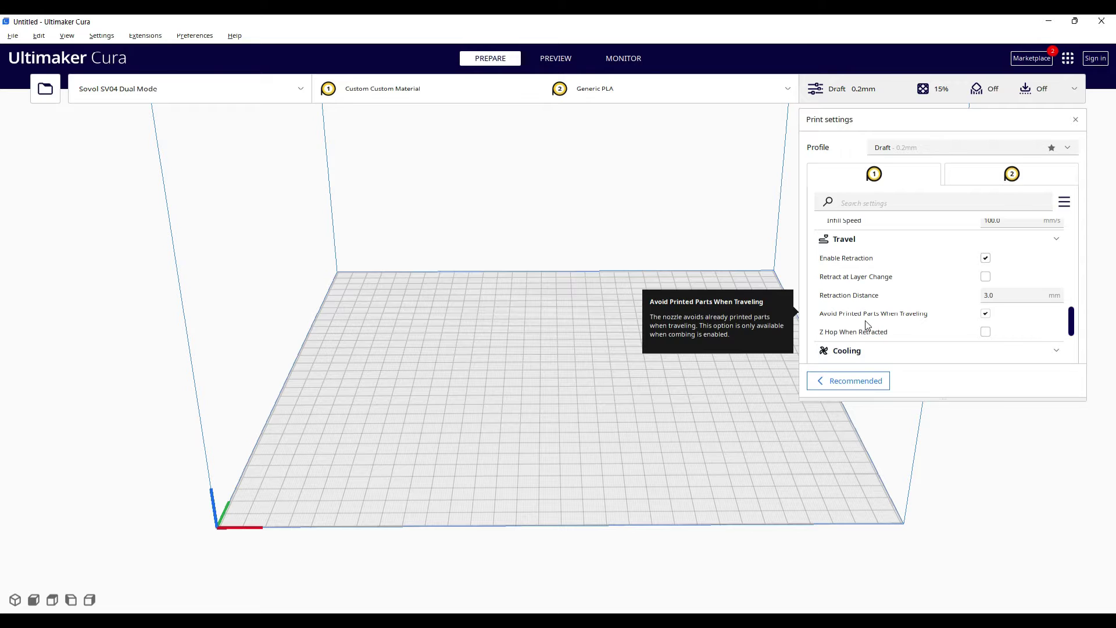
mouse_move(881, 332)
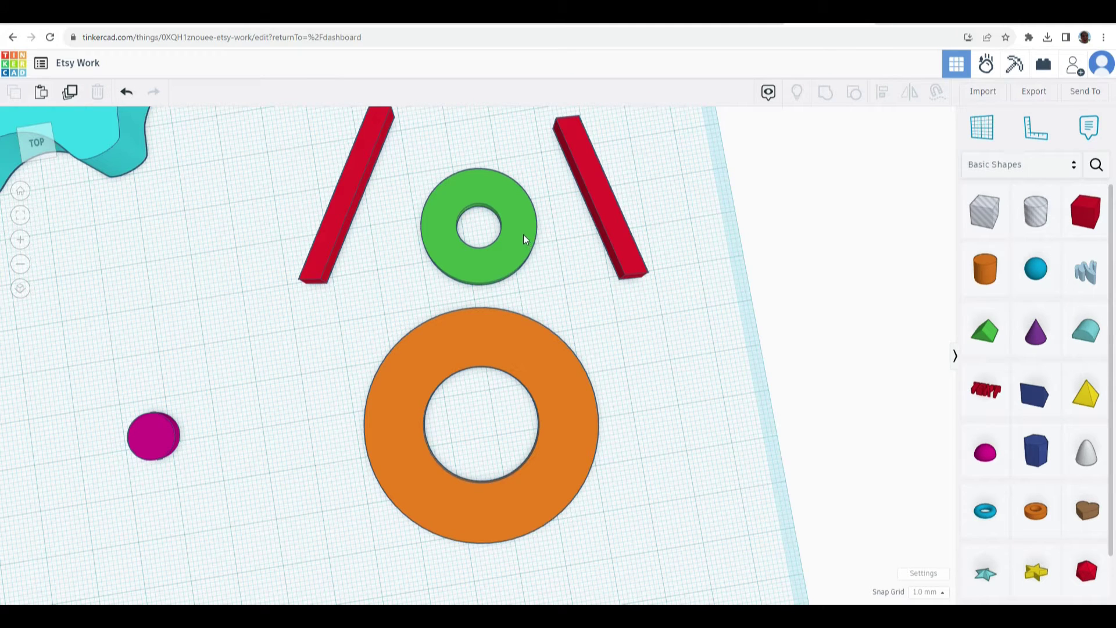
Step: In Tinkercad, place the green ring inside the orange ring and align the two on a common centre
left_click_drag(522, 237, 526, 431)
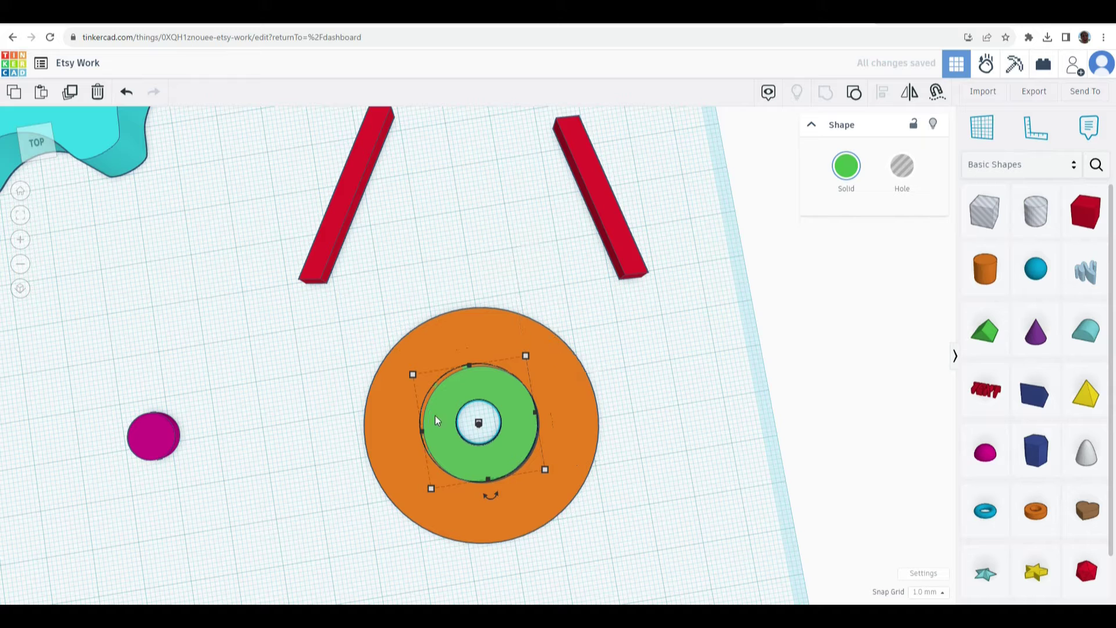
left_click_drag(291, 359, 284, 356)
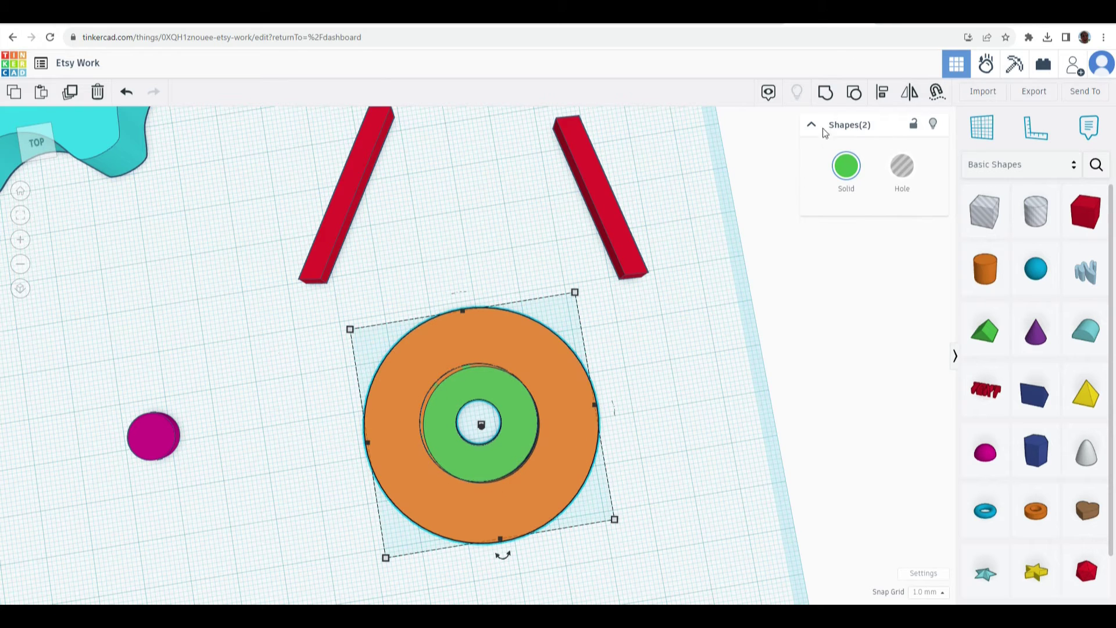
left_click(883, 93)
left_click(356, 444)
left_click(502, 551)
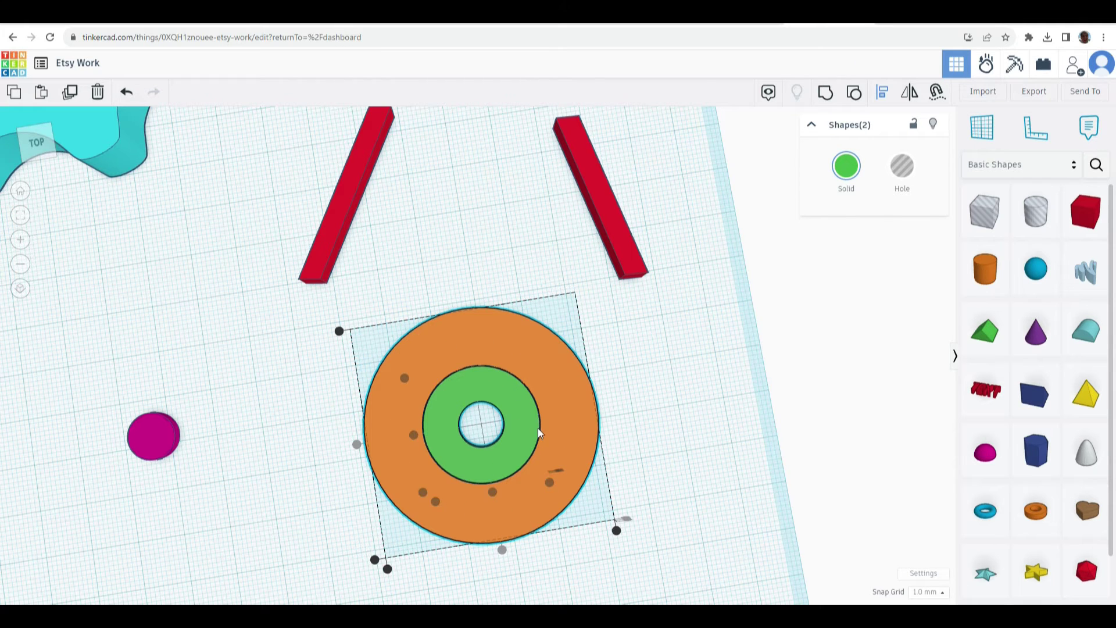
scroll(541, 428, "up", 3)
scroll(541, 428, "up", 4)
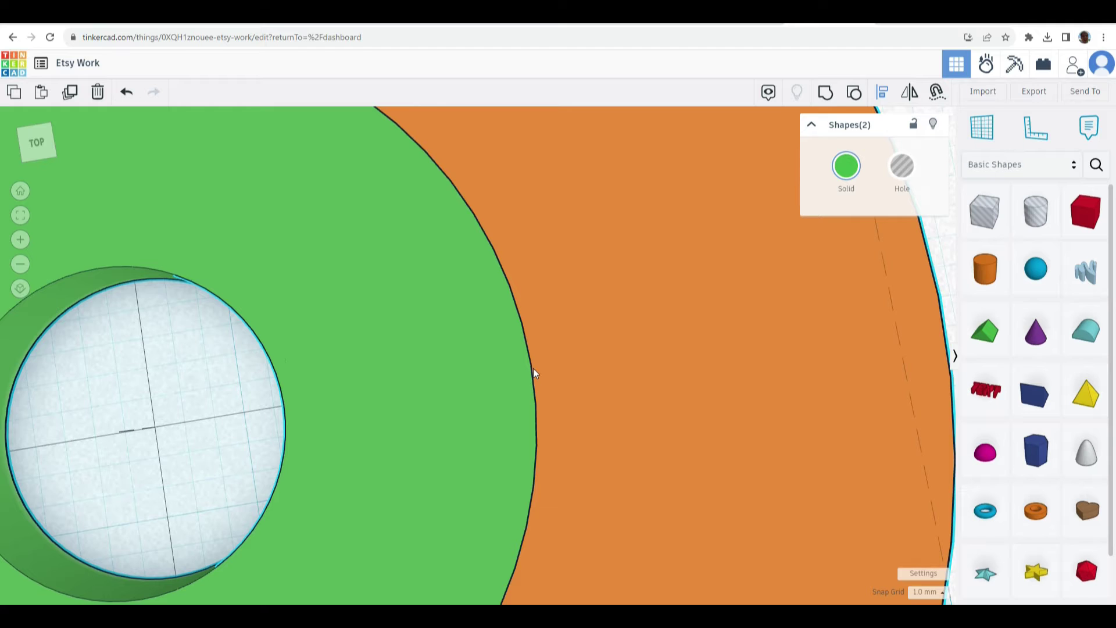
scroll(535, 373, "down", 5)
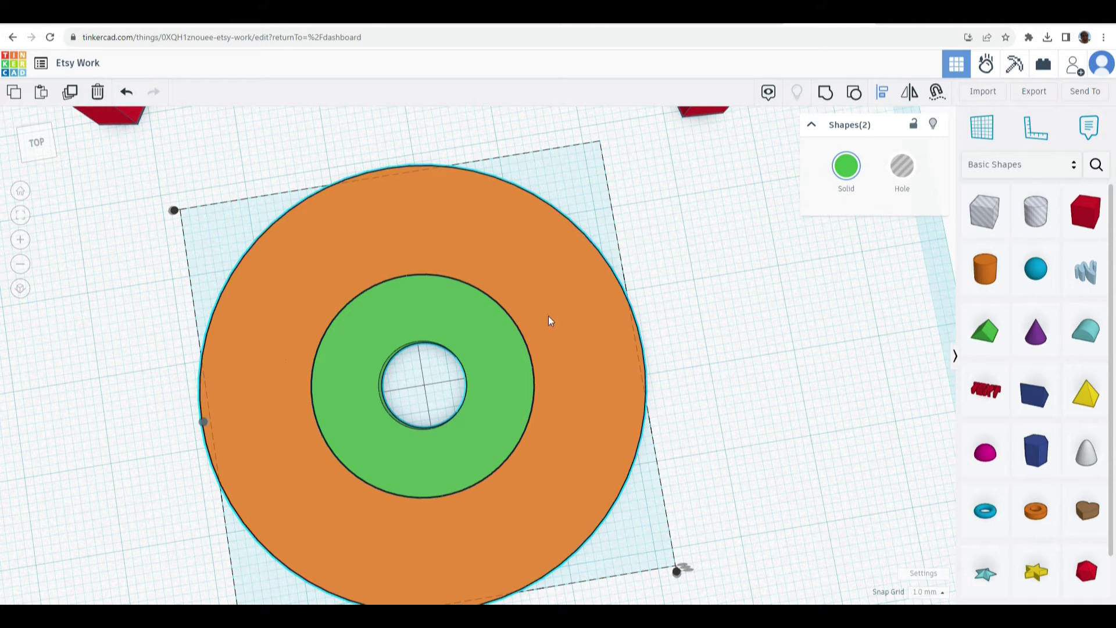
scroll(553, 320, "down", 2)
left_click(686, 367)
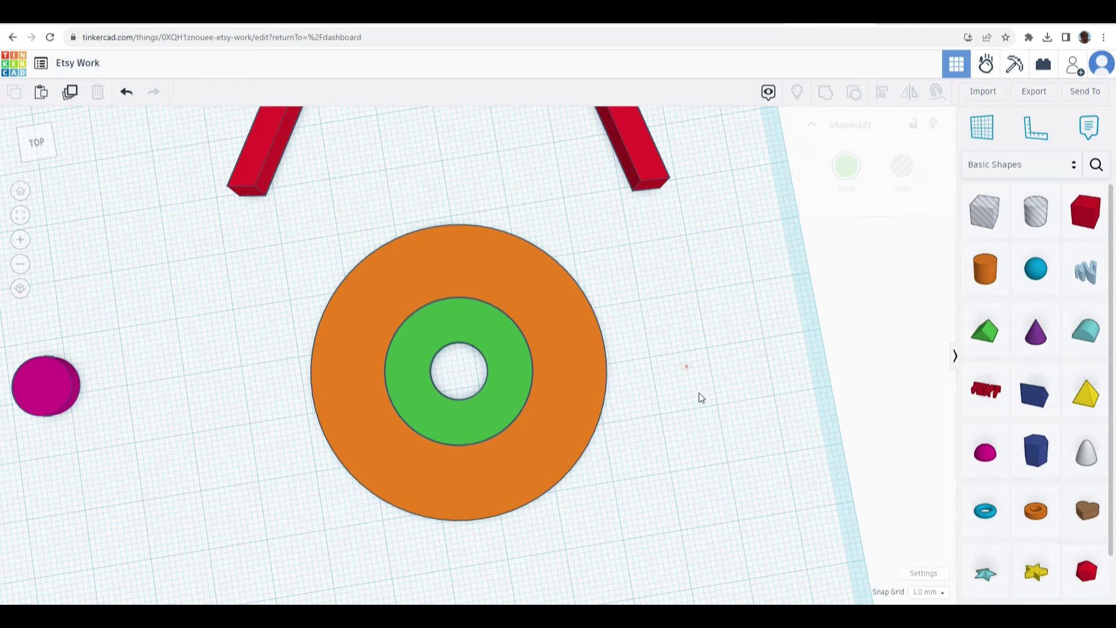
Step: Move the magenta cylinder into the hole of the green ring and check its centring against the ring with Align
right_click_drag(701, 400, 678, 399)
left_click(75, 340)
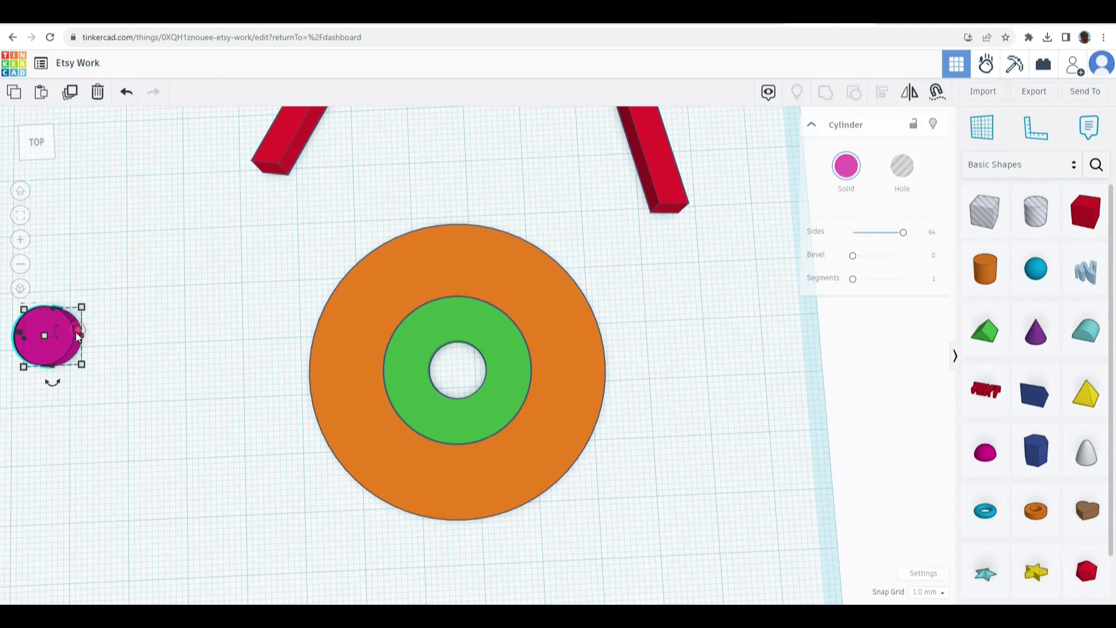
left_click_drag(75, 340, 472, 383)
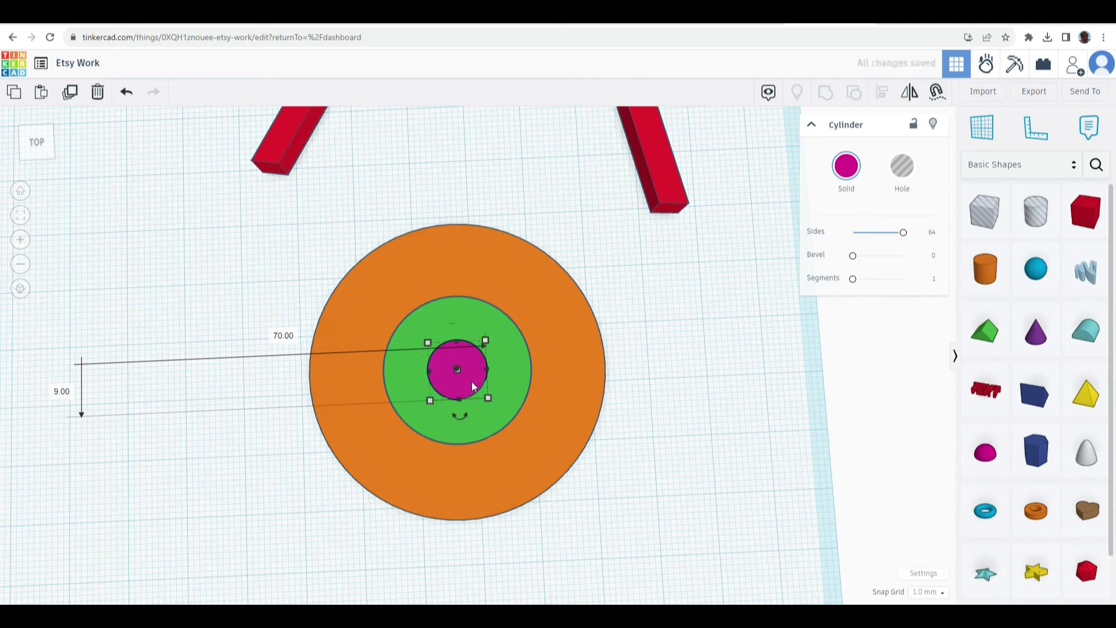
left_click(422, 319, "shift")
left_click(883, 90)
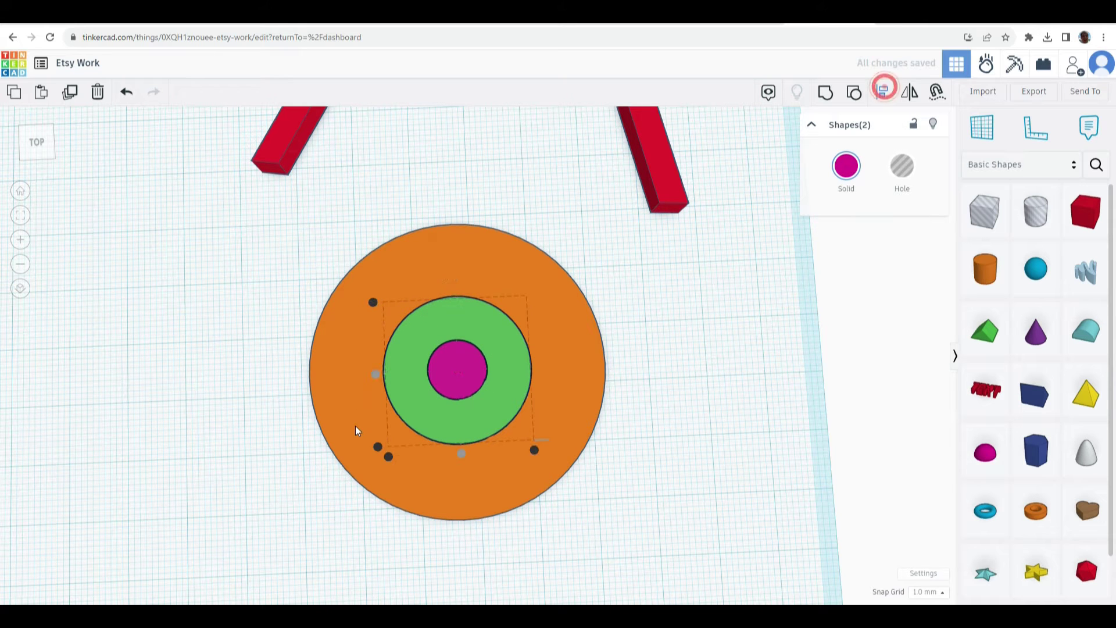
left_click(697, 340)
Step: Move the two red bars so they cross as an X above the orange ring, with their lower ends overlapping its edge
scroll(536, 390, "down", 2)
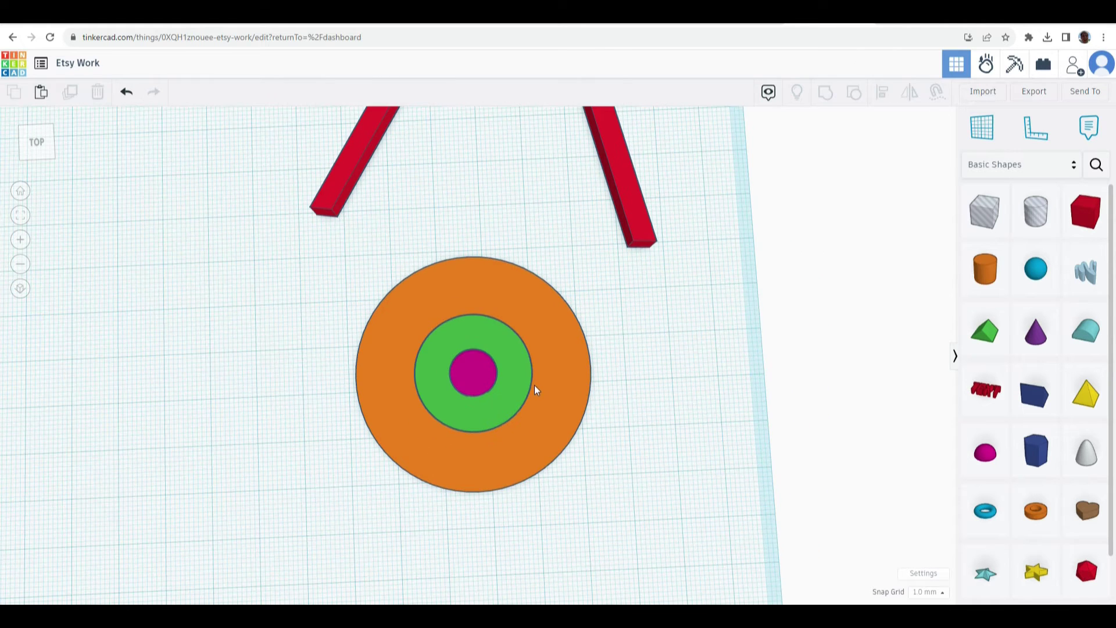
scroll(468, 325, "down", 2)
middle_click_drag(464, 320, 480, 374)
left_click(401, 314)
left_click_drag(401, 315, 513, 403)
left_click(650, 349)
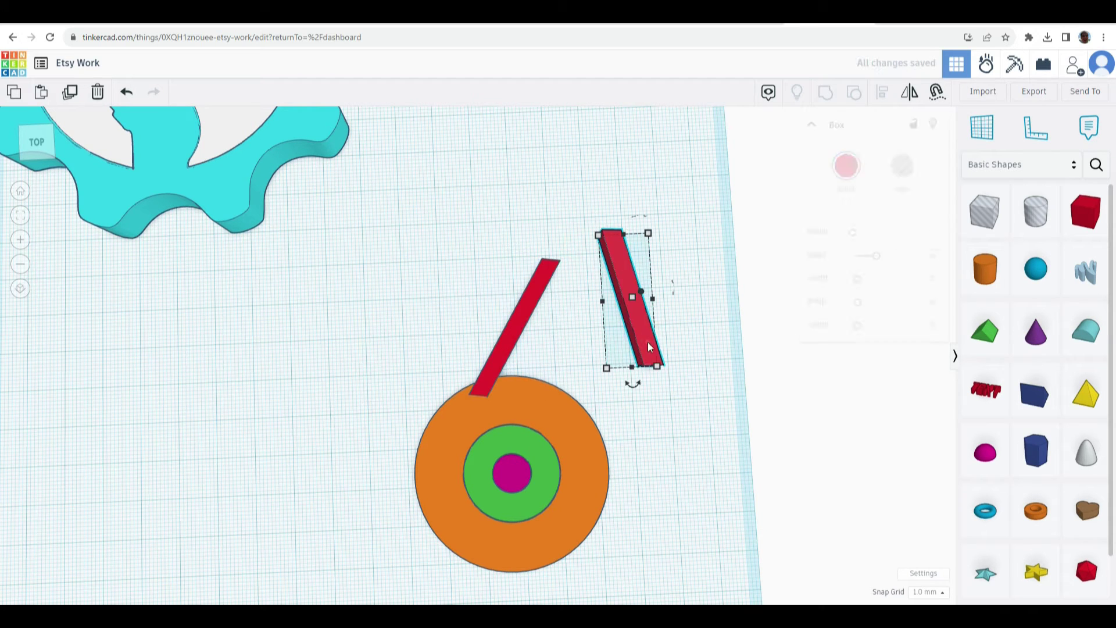
left_click_drag(650, 349, 540, 380)
left_click(489, 375, "shift")
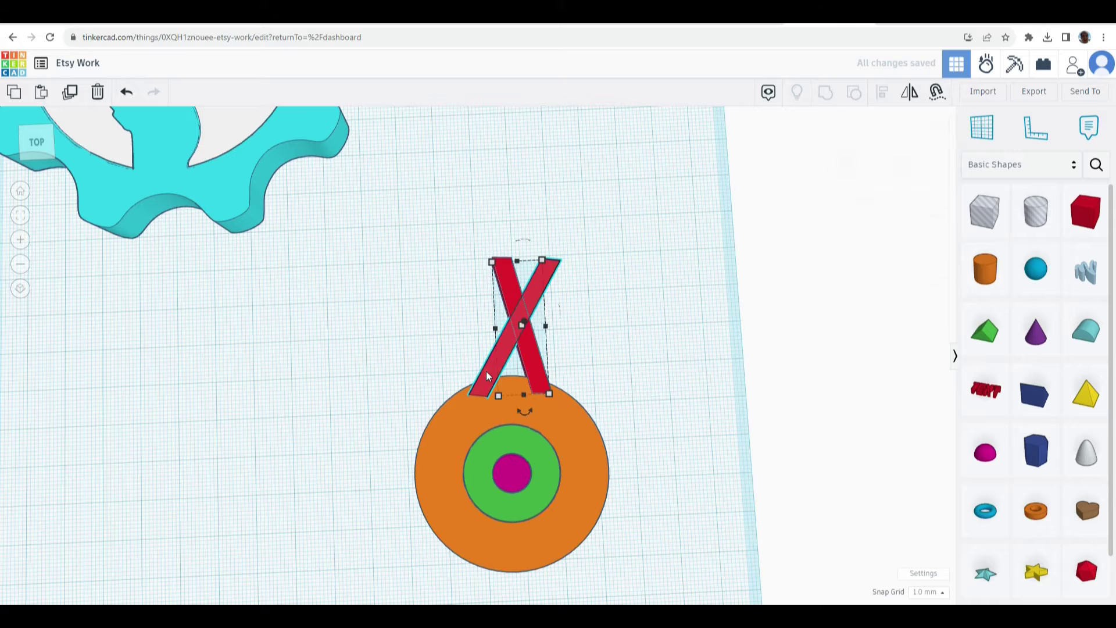
right_click_drag(587, 368, 496, 289)
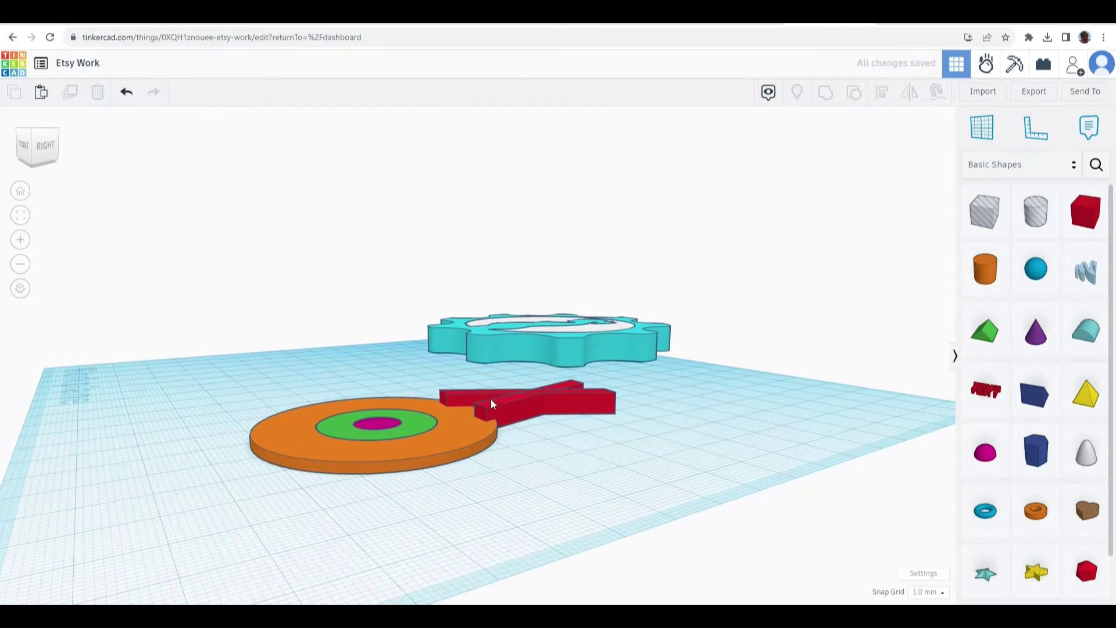
right_click_drag(491, 403, 538, 346)
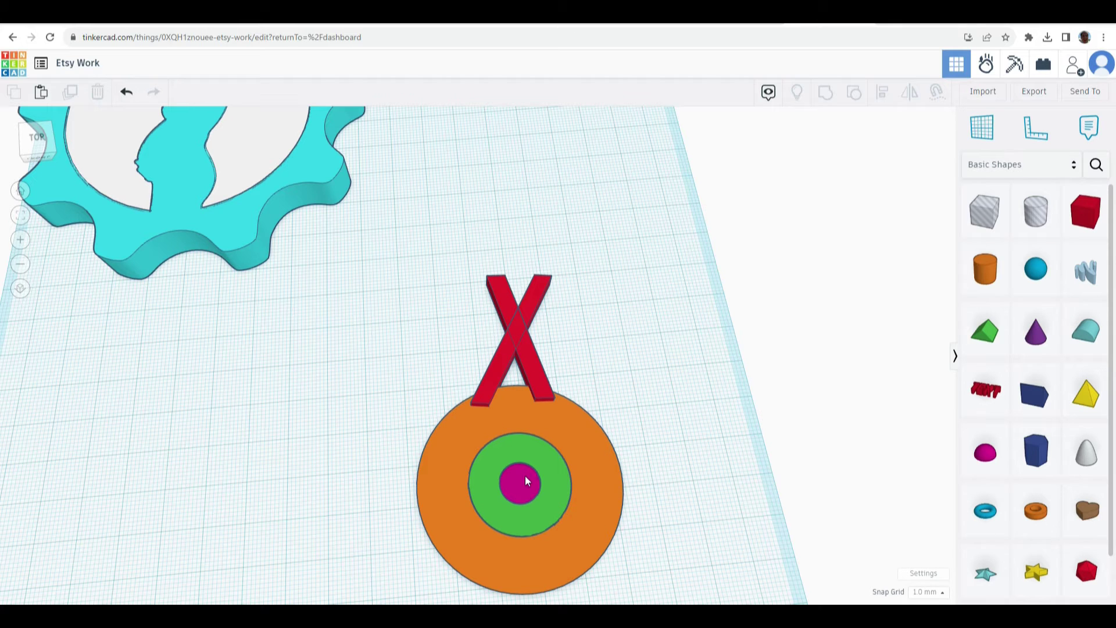
scroll(527, 482, "down", 1)
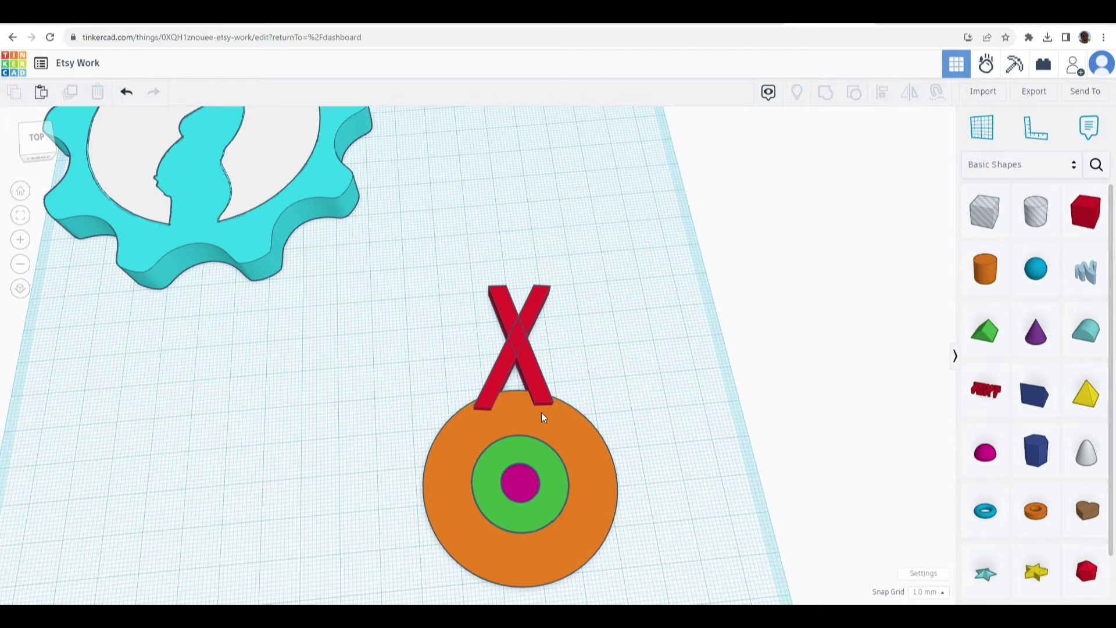
scroll(542, 418, "up", 4)
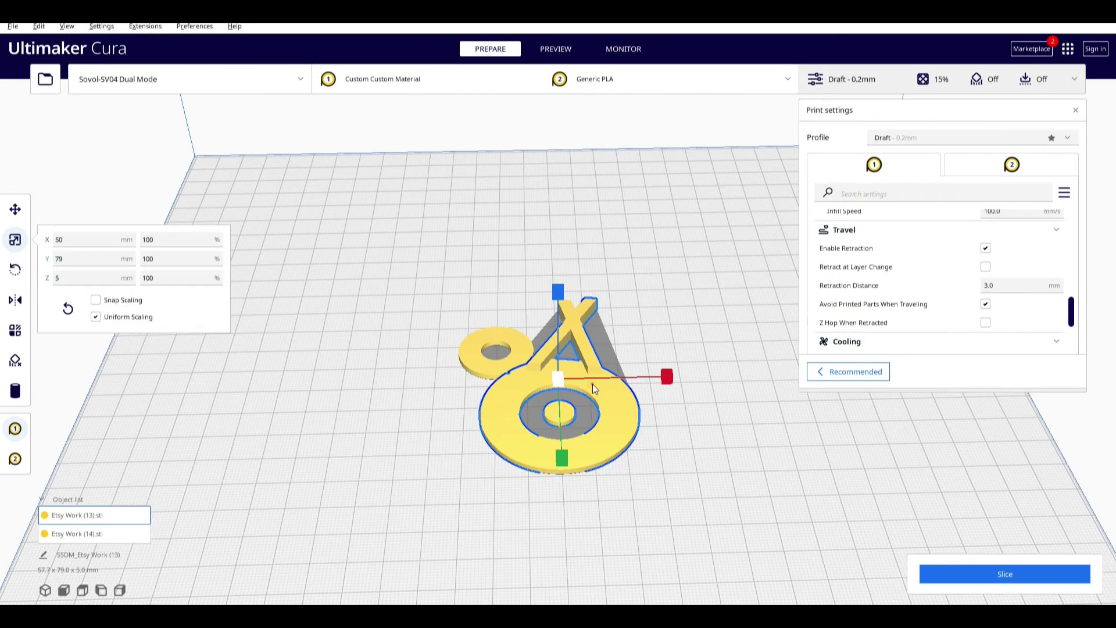
Step: In Cura, assign the small ring model, Etsy Work (14).stl, to extruder 2
left_click(471, 368)
left_click(15, 458)
left_click(337, 435)
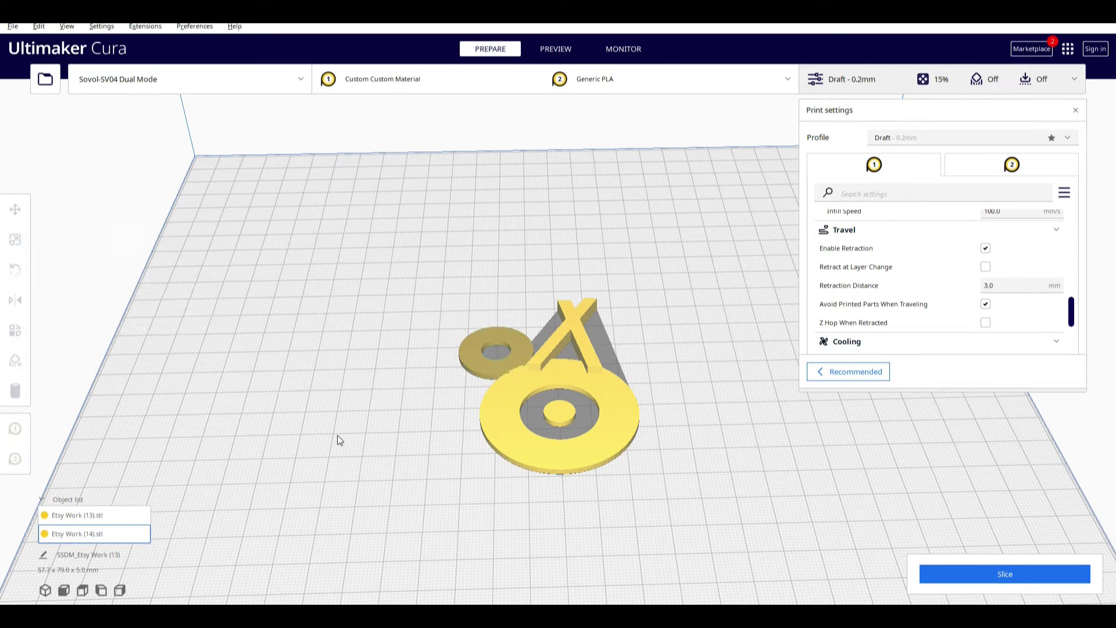
Step: Merge the small ring and the main model into one mesh, and slice the merged model
left_click(460, 367)
left_click(526, 440, "ctrl")
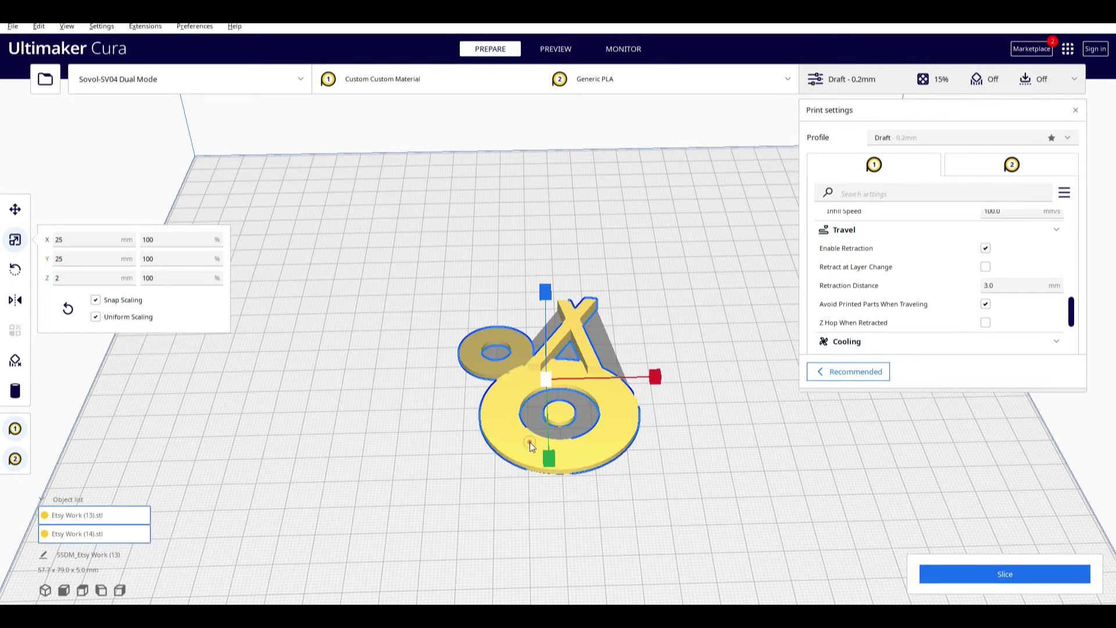
right_click(530, 442)
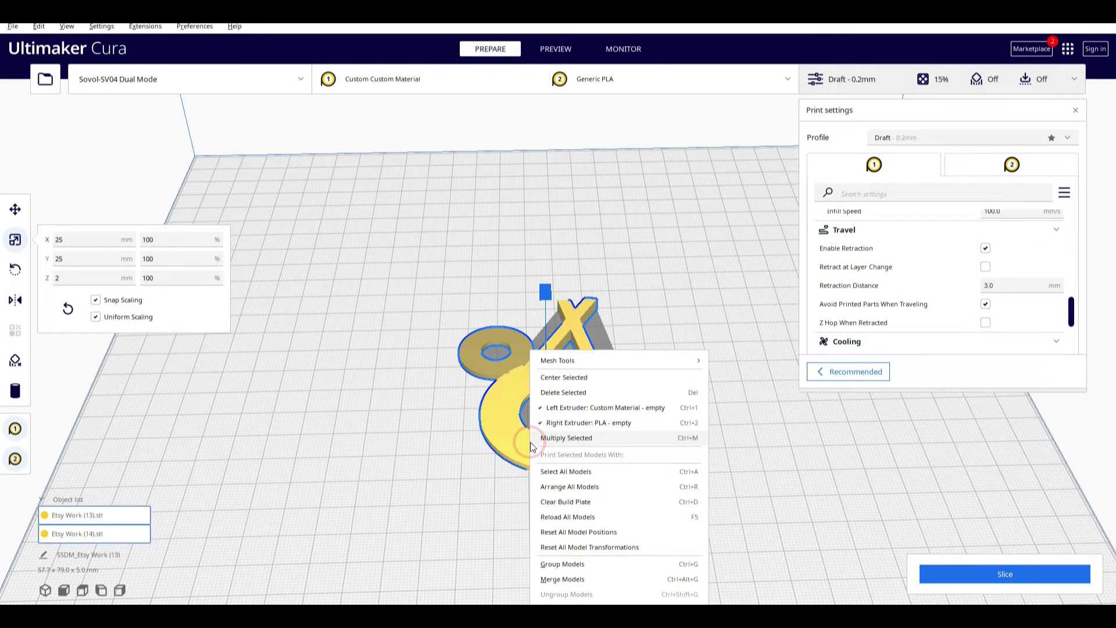
left_click(560, 580)
left_click(622, 491)
right_click_drag(628, 483, 917, 339)
left_click(952, 568)
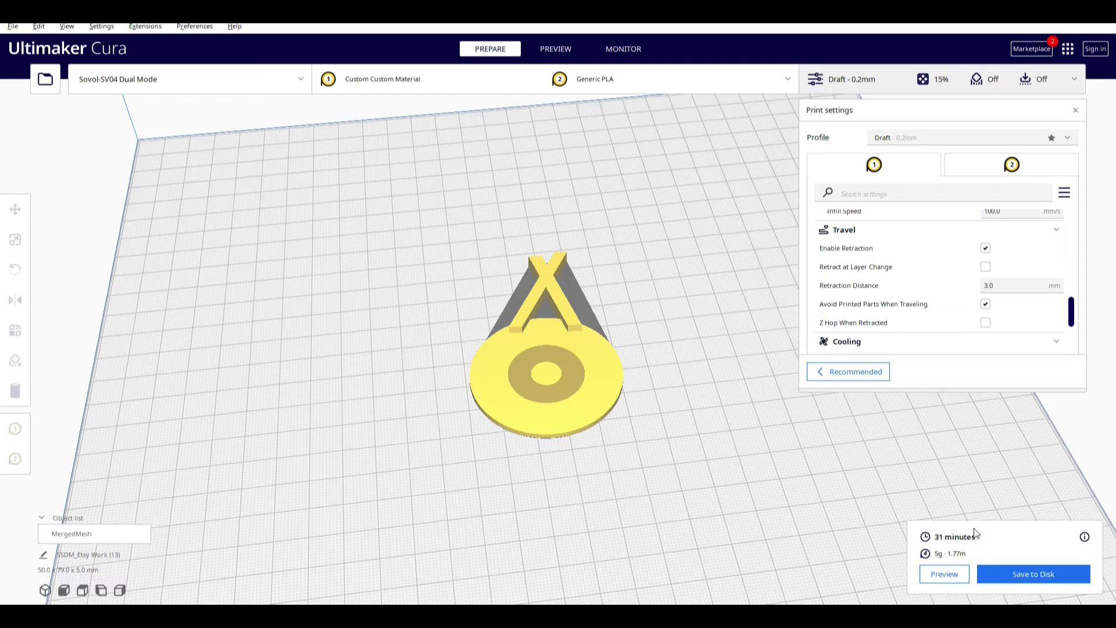
scroll(534, 421, "up", 1)
scroll(535, 422, "down", 1)
Step: Scale the merged model uniformly to 125% and slice it again
left_click(521, 420)
left_click(169, 240)
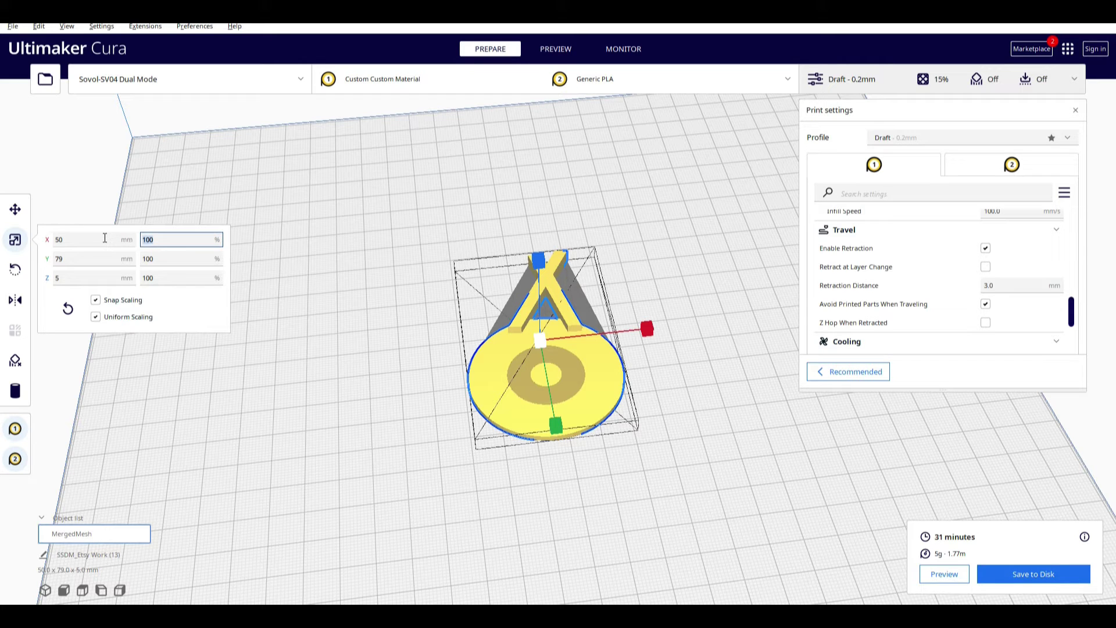
type("125")
key("Return")
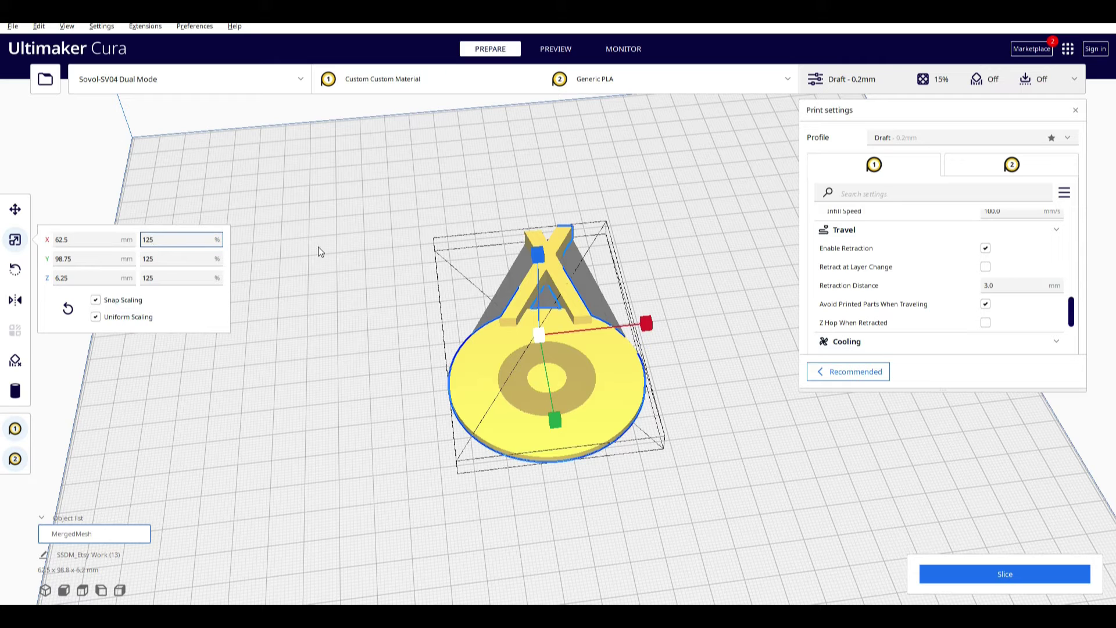
left_click(347, 251)
left_click(964, 577)
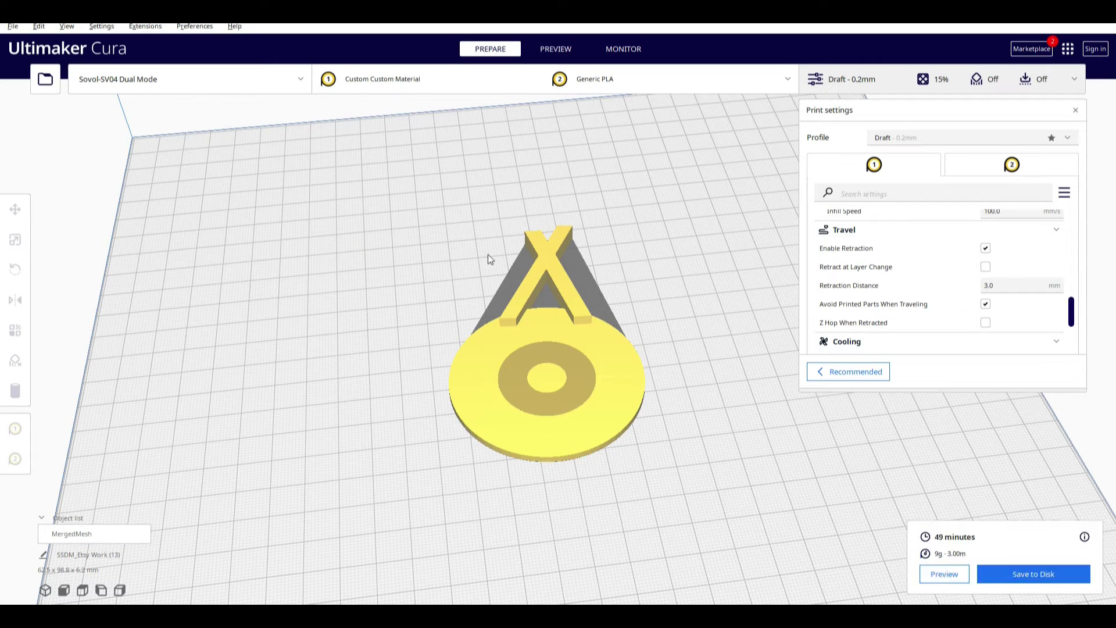
Step: Disable retraction in the first extruder's travel settings
left_click(984, 247)
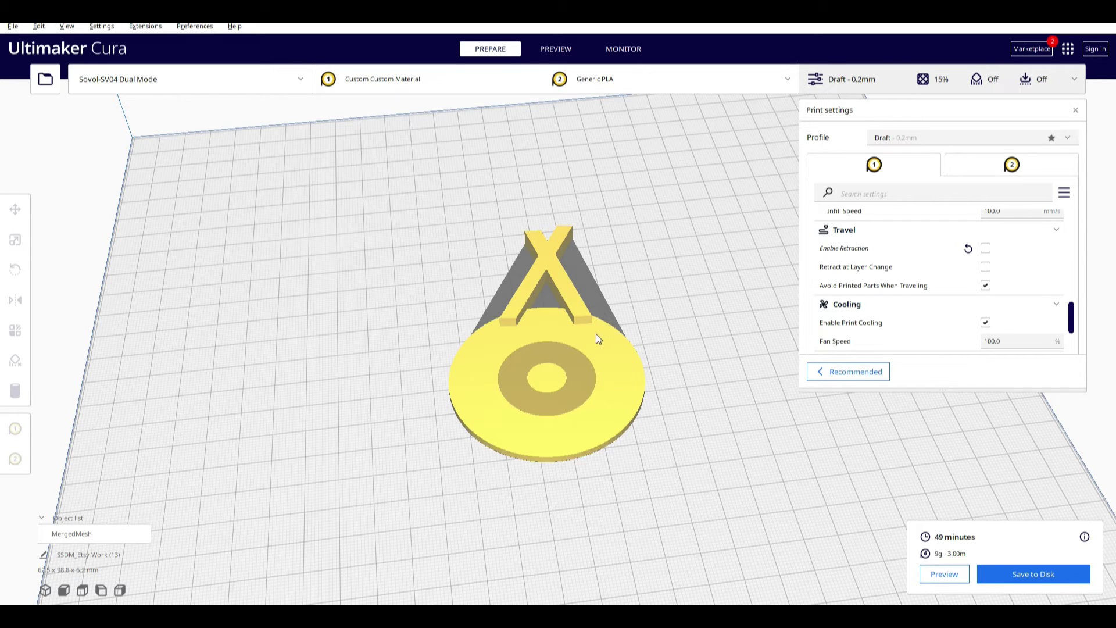
right_click_drag(537, 347, 536, 418)
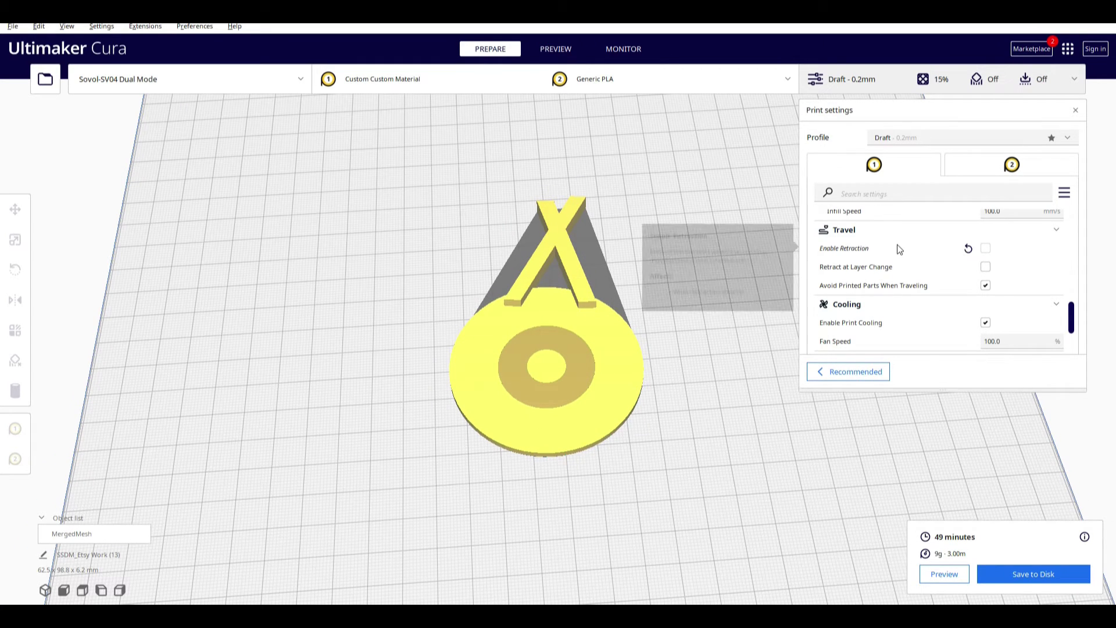
scroll(552, 389, "up", 3)
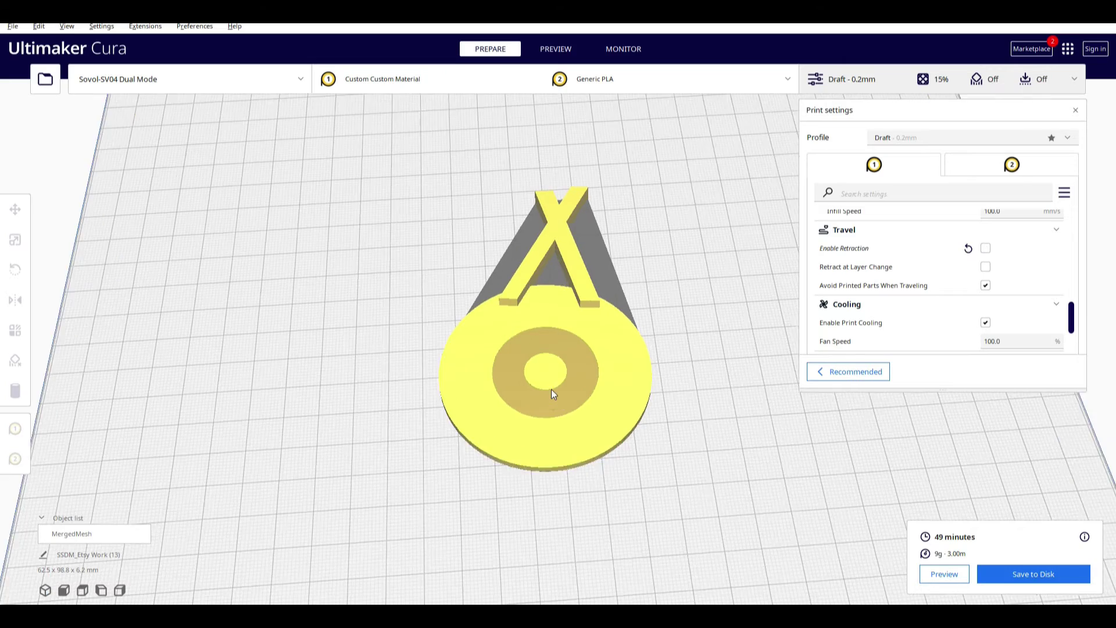
right_click_drag(580, 429, 630, 423)
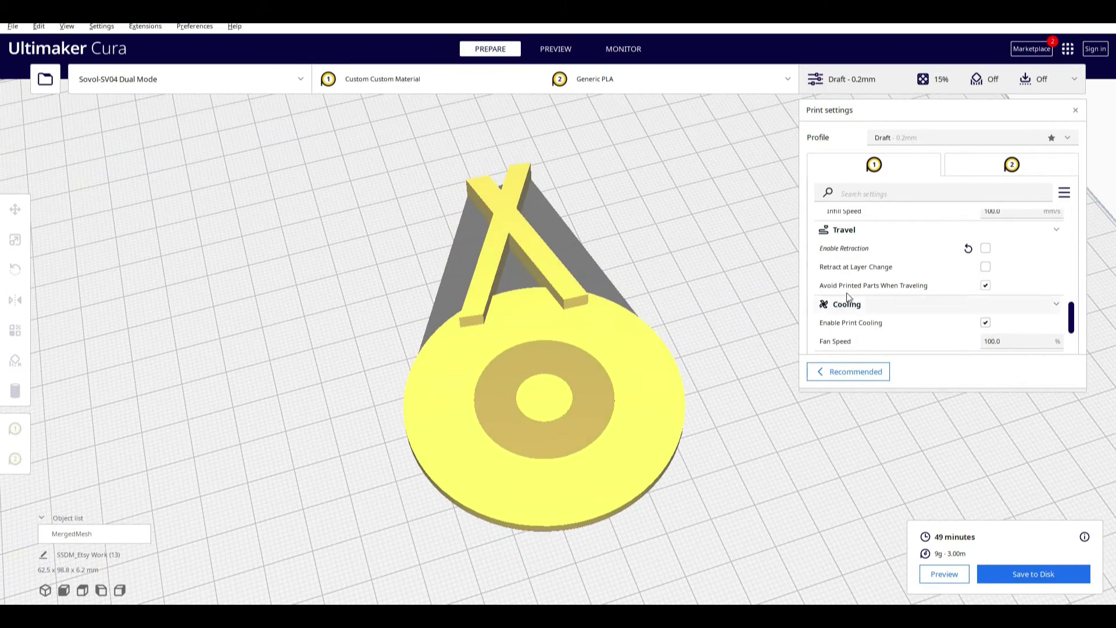